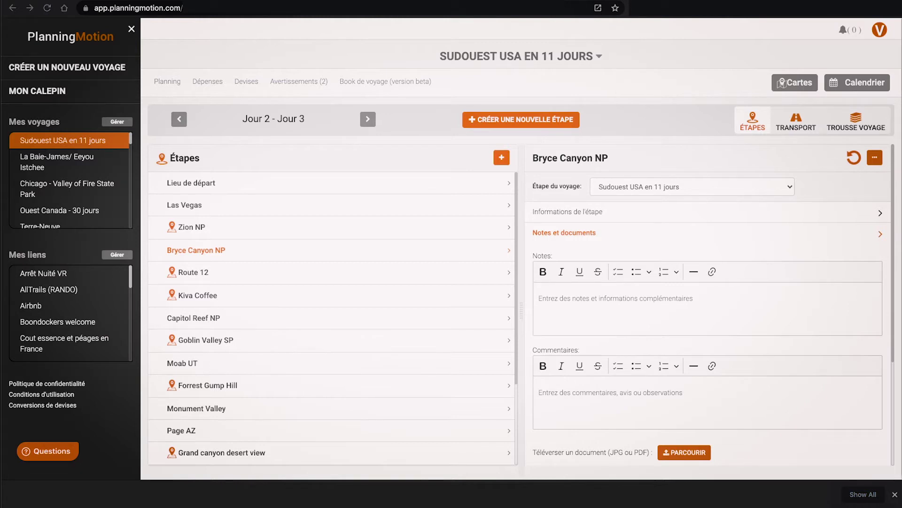
pyautogui.click(574, 298)
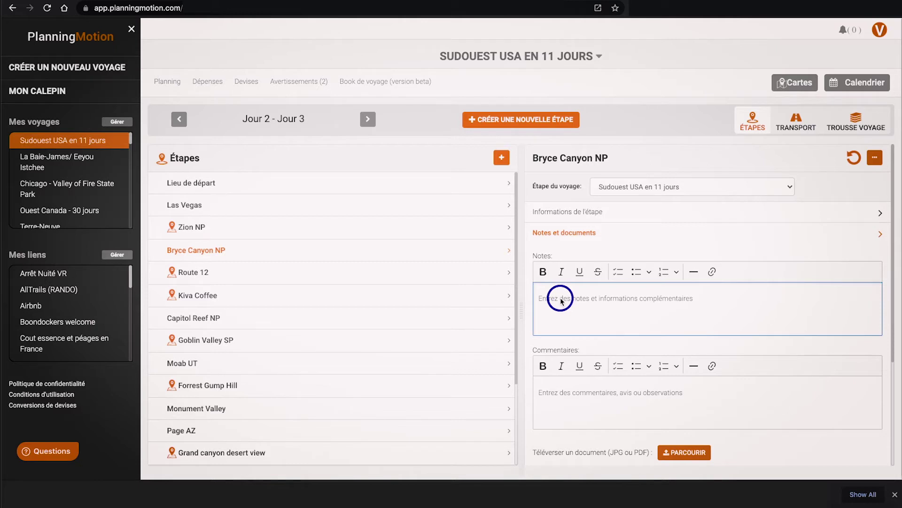
pyautogui.write('Site web officiel du parc: https://www.nps.gov/brca/index.htm')
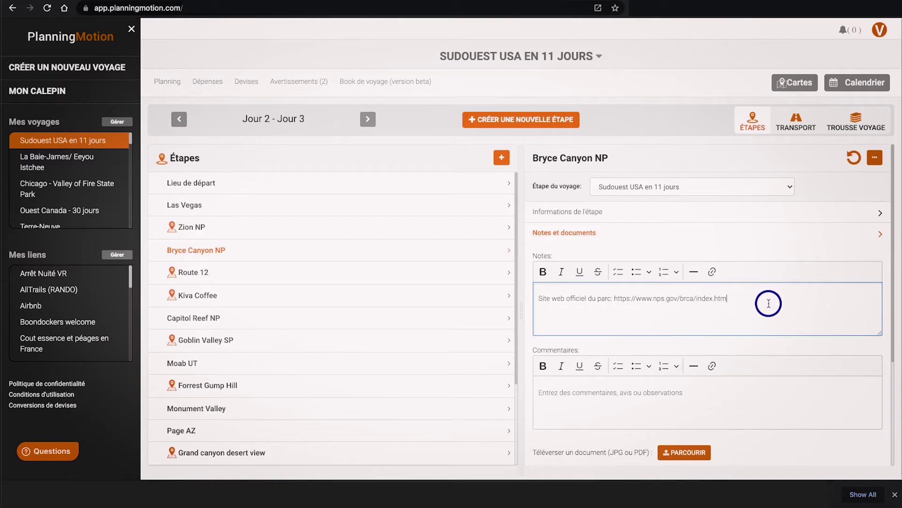
pyautogui.press('Return')
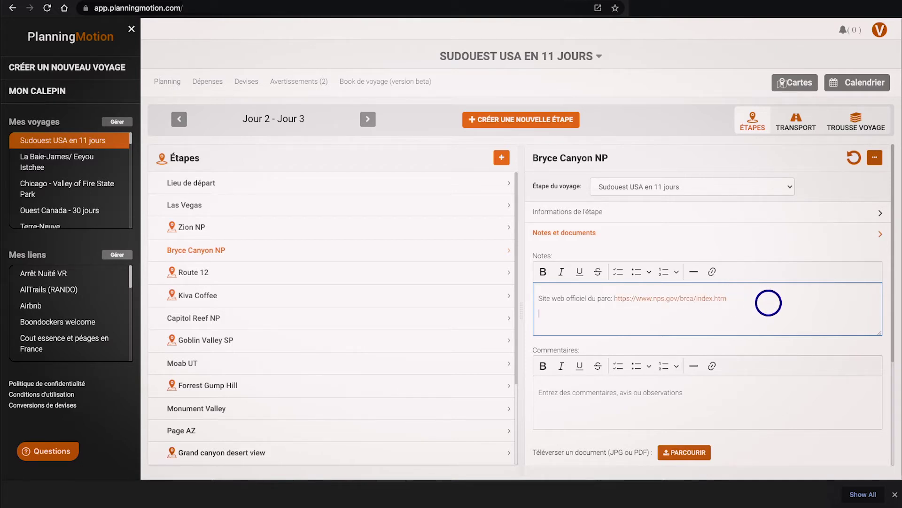
# Open the park website from the link in the note to test it, and return to the trip planner.
pyautogui.click(671, 299)
pyautogui.click(671, 299)
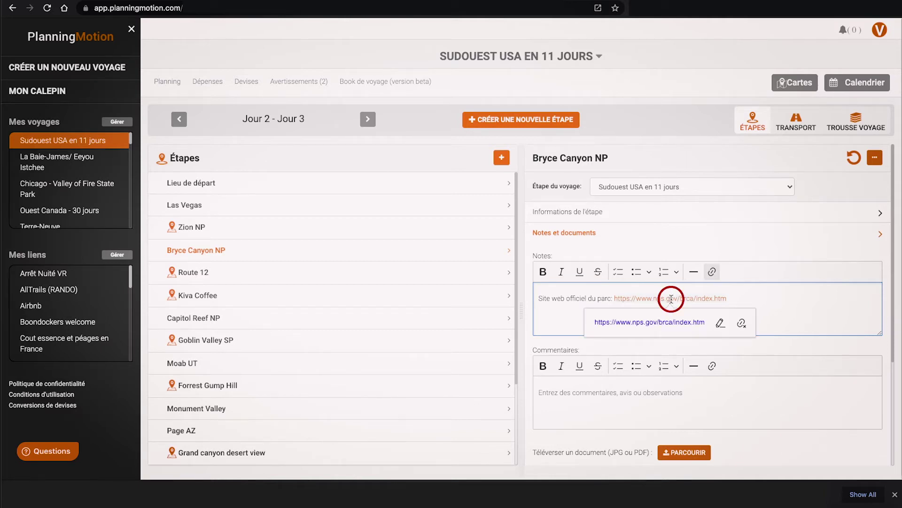
pyautogui.click(655, 324)
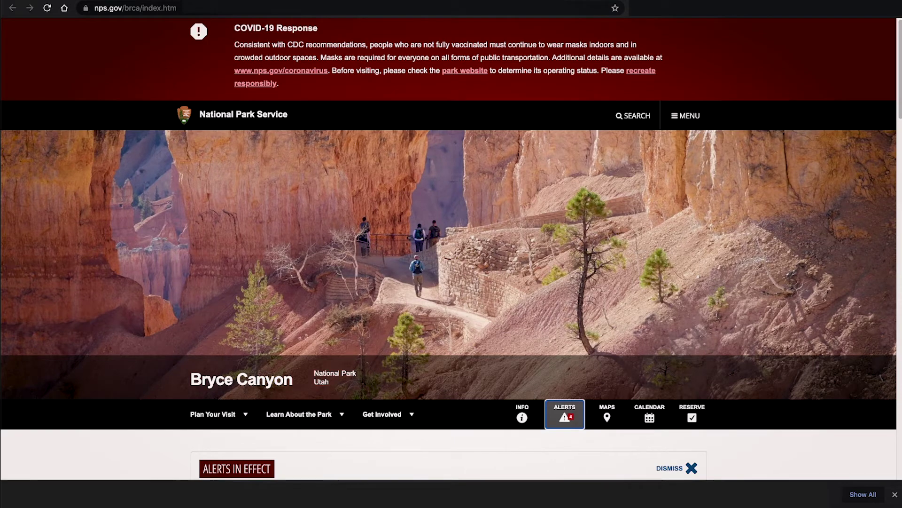
pyautogui.click(635, 1)
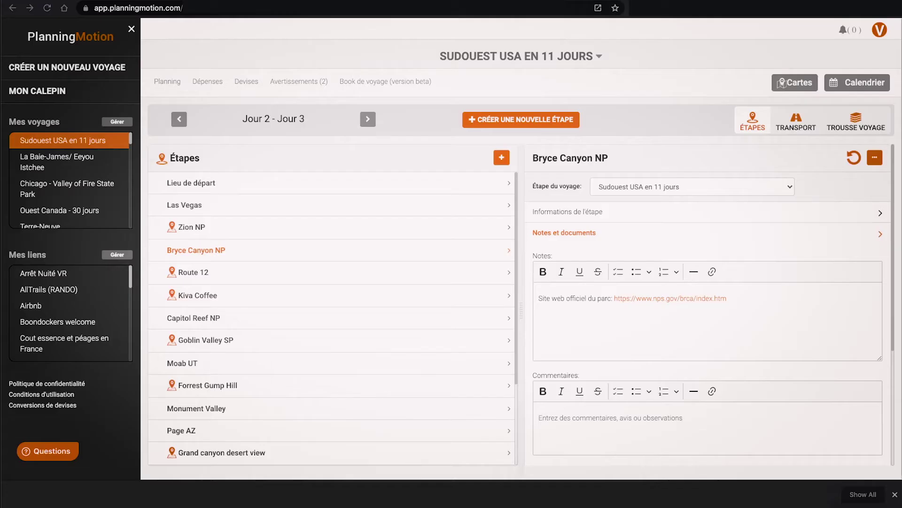
# Copy the park address and apply it as a link to the text "Site web officiel du parc" in the notes.
pyautogui.click(601, 318)
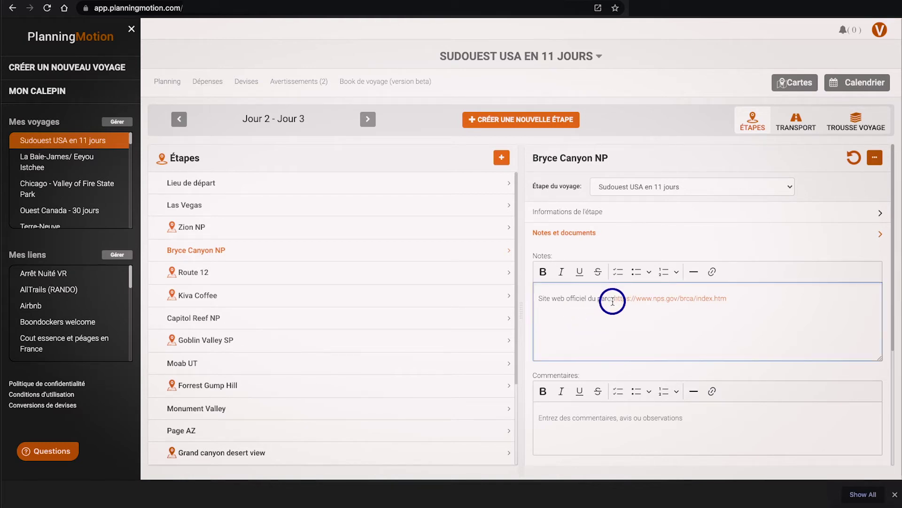
pyautogui.moveTo(613, 301); pyautogui.dragTo(730, 300)
pyautogui.press('super+c')
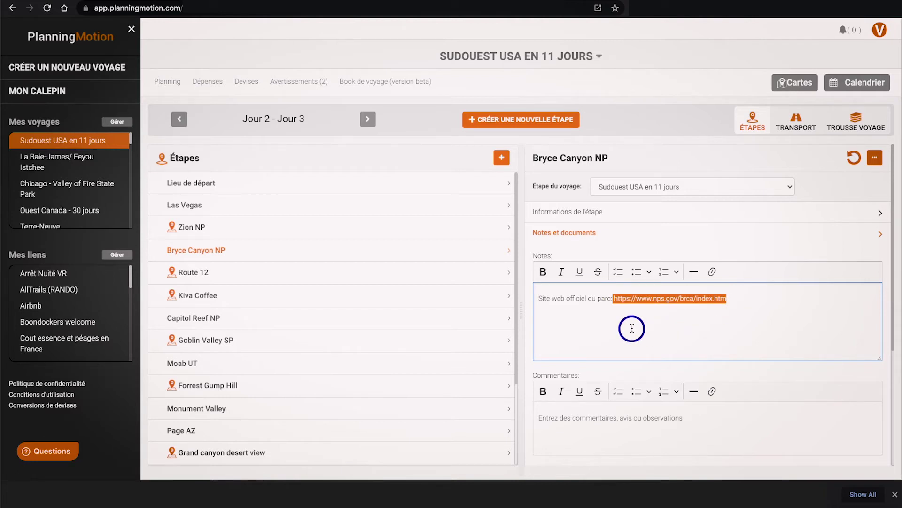
pyautogui.click(539, 293)
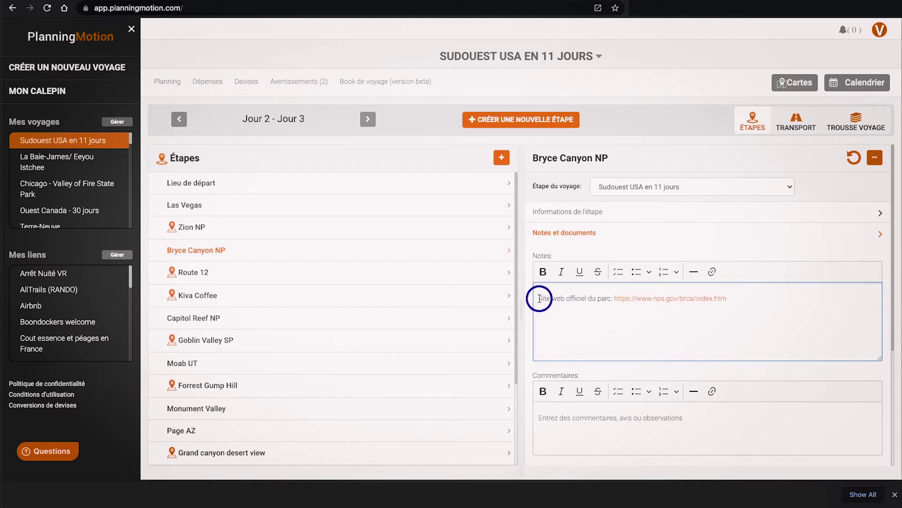
pyautogui.keyDown('shift'); pyautogui.click(611, 299); pyautogui.keyUp('shift')
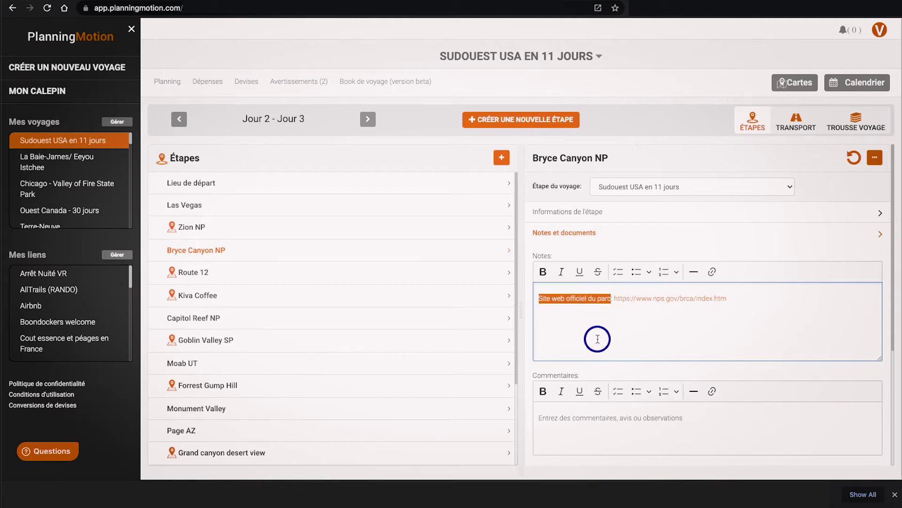
pyautogui.click(713, 273)
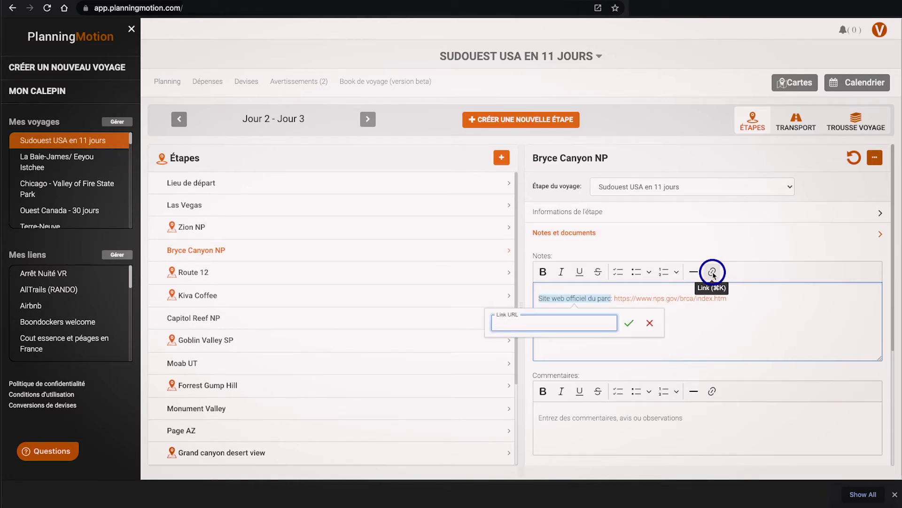
pyautogui.press('super+v')
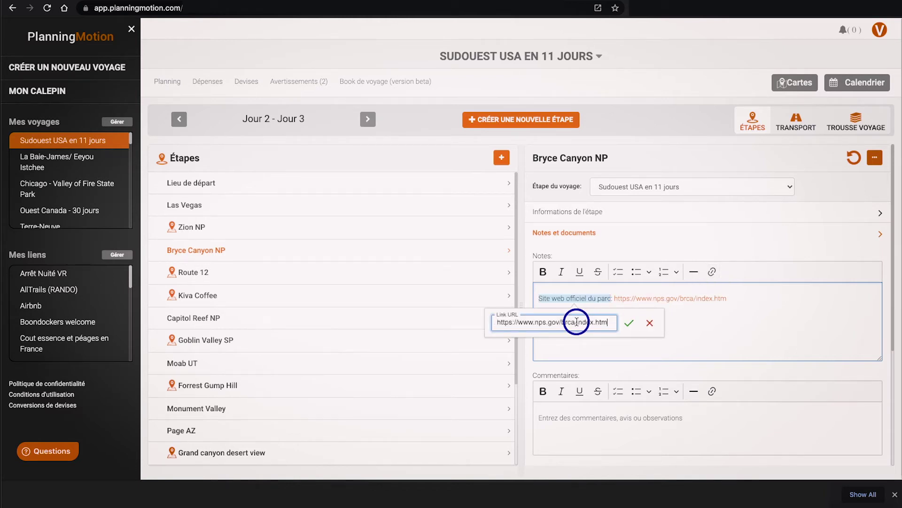
pyautogui.click(631, 324)
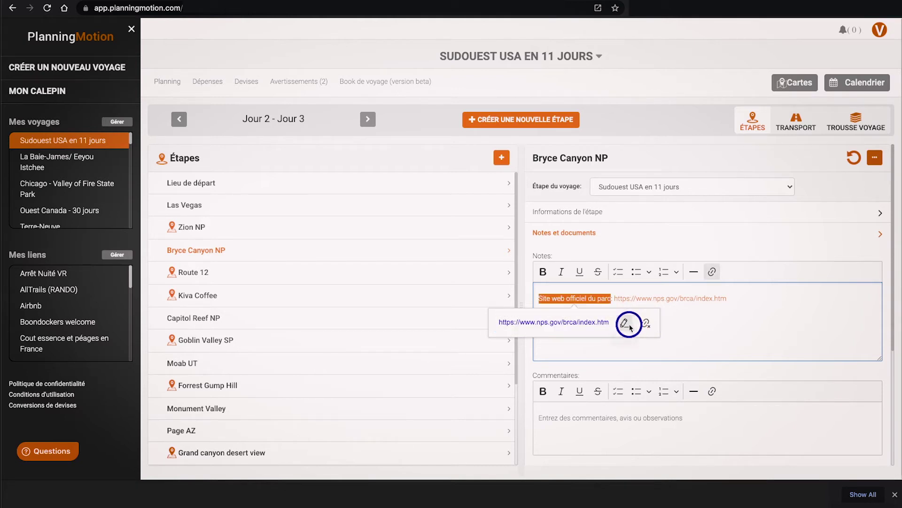
pyautogui.click(712, 340)
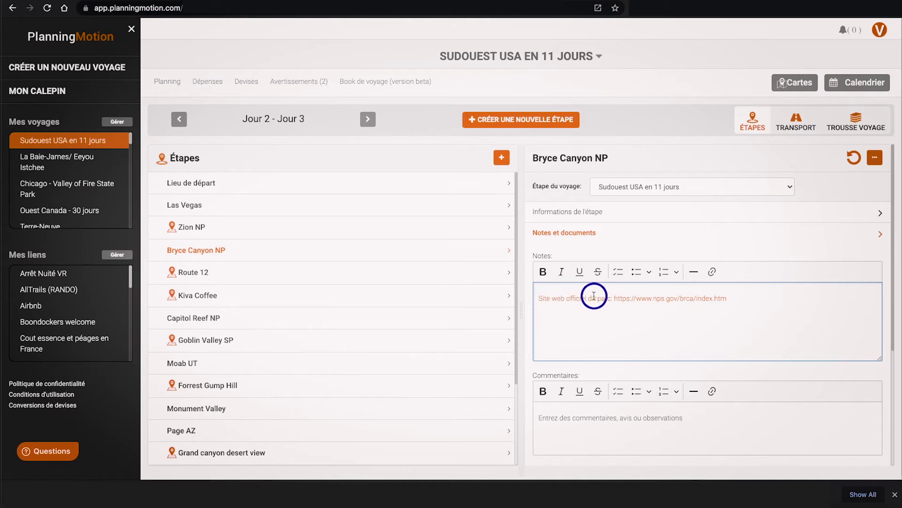
# Delete the written-out address after "Site web officiel du parc" and check the target of the remaining linked text.
pyautogui.click(614, 298)
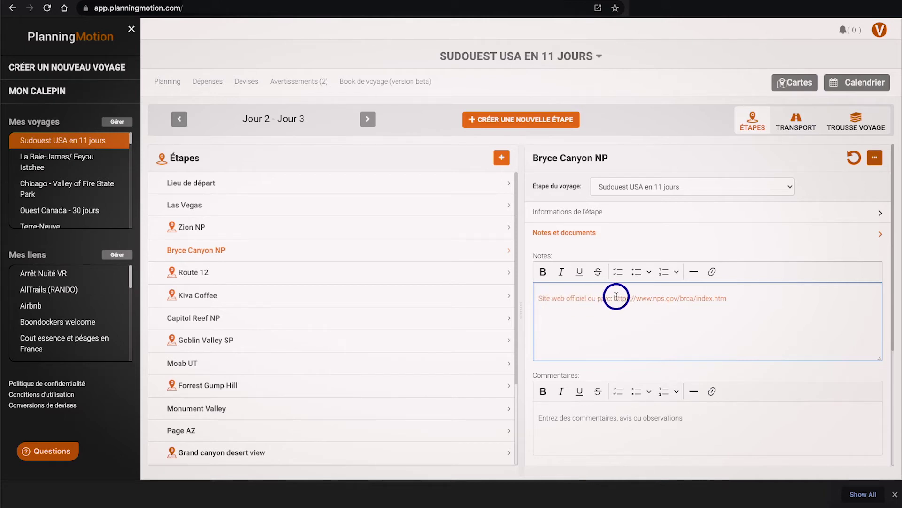
pyautogui.keyDown('shift'); pyautogui.click(732, 299); pyautogui.keyUp('shift')
pyautogui.press('BackSpace')
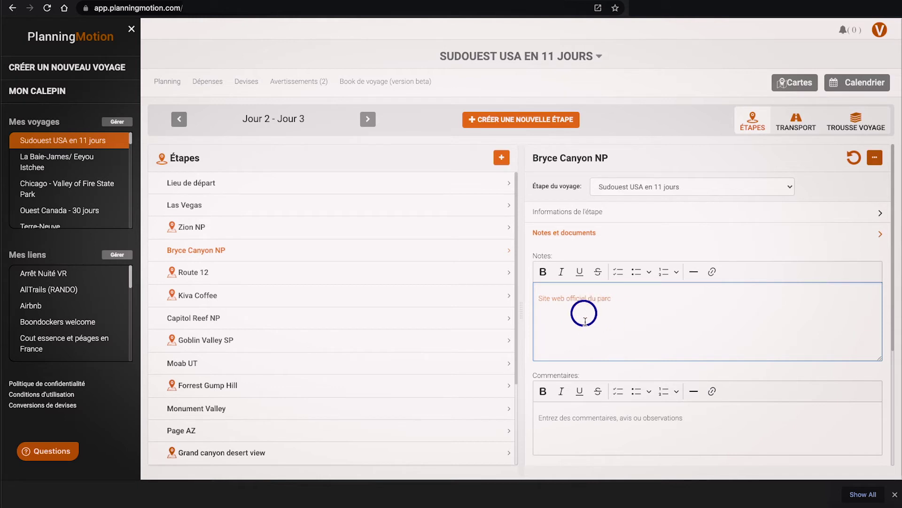
pyautogui.click(584, 299)
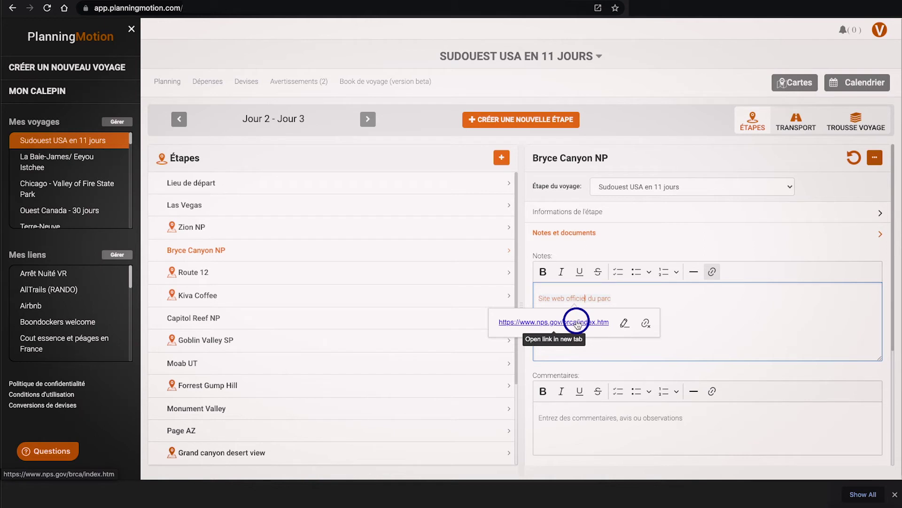
pyautogui.click(625, 322)
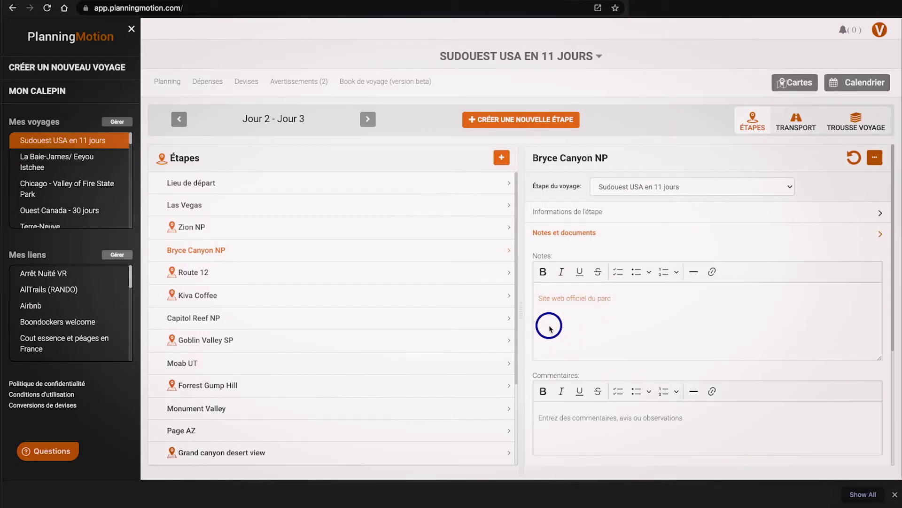
# Add "Suggestion de randonnées:" below the link with Queen's Garden/Navajo Loop Combination Trail, Sunset Point to Sunrise Point, Bryce Point/Peek-A-Boo/Navajo and Fairyland Loop.
pyautogui.click(553, 324)
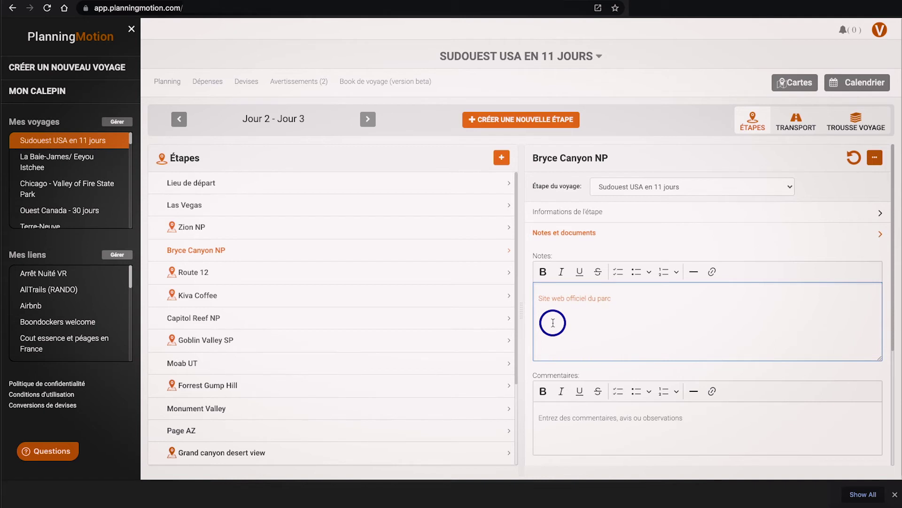
pyautogui.write("Suggestion de randonnées: Queen's Garden/Navajo Loop Combination Trail. Sunset Point to Sunrise Point Bryce Point/Peek-A-Boo/Navajo Fairyland Loop")
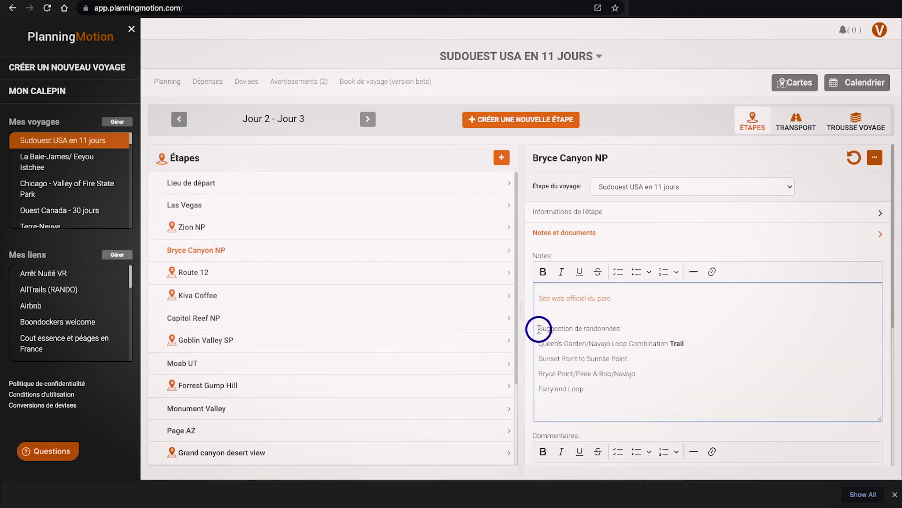
# Make the "Suggestion de randonnées:" heading bold and turn the four hikes beneath it into a bulleted list.
pyautogui.tripleClick(625, 327)
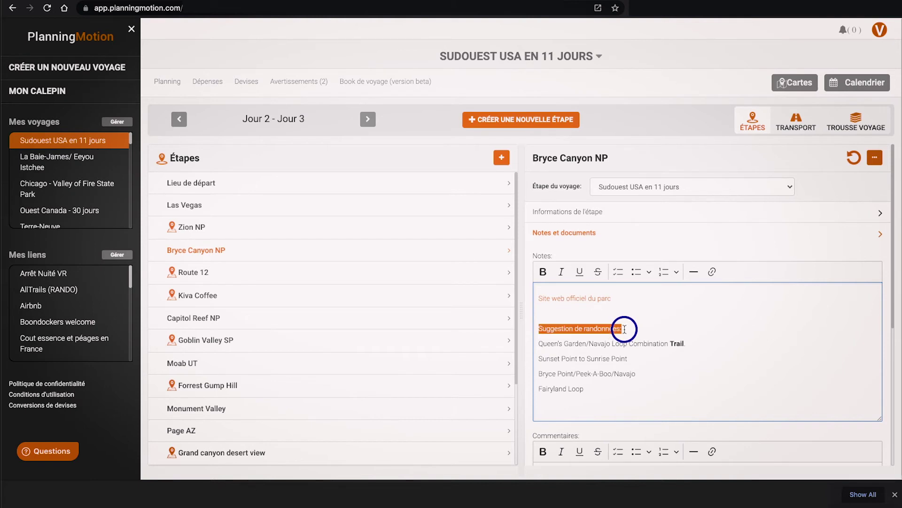
pyautogui.click(542, 271)
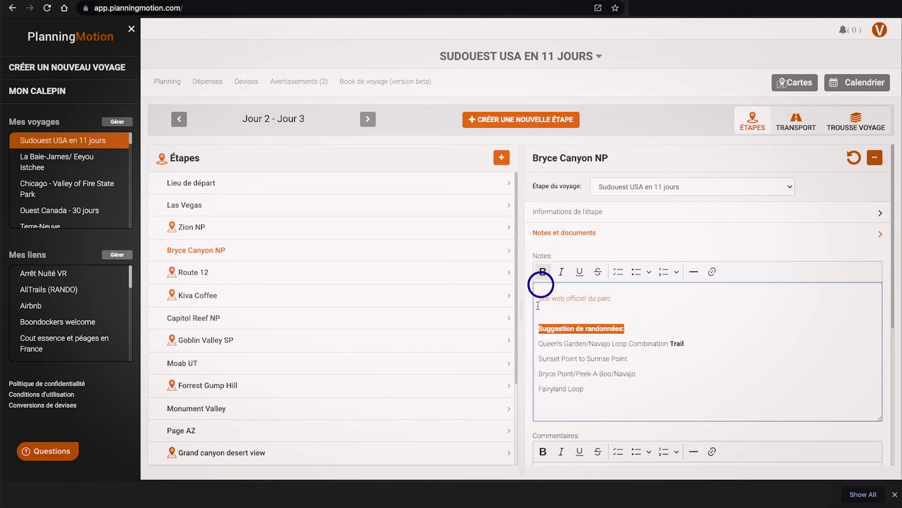
pyautogui.moveTo(537, 347); pyautogui.dragTo(596, 391)
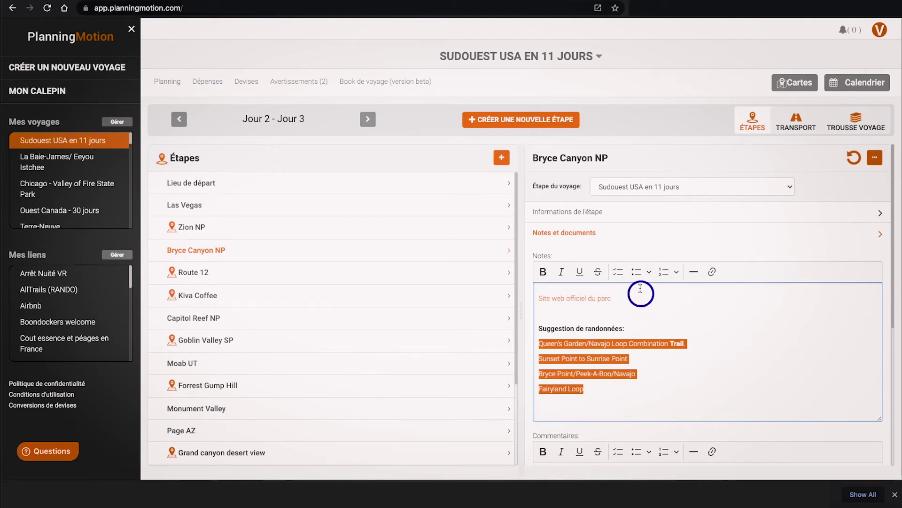
pyautogui.click(637, 274)
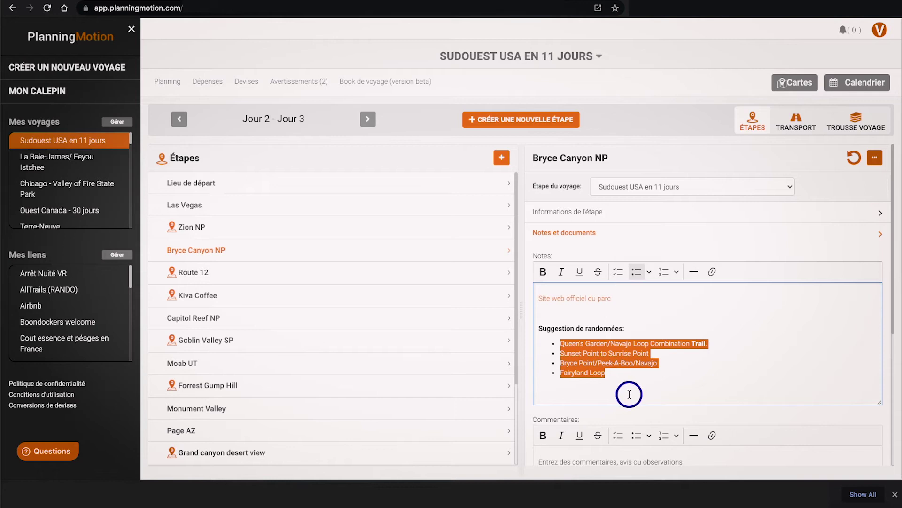
# Insert a horizontal line above the "Suggestion de randonnées:" heading and another one below the list of hikes.
pyautogui.click(558, 312)
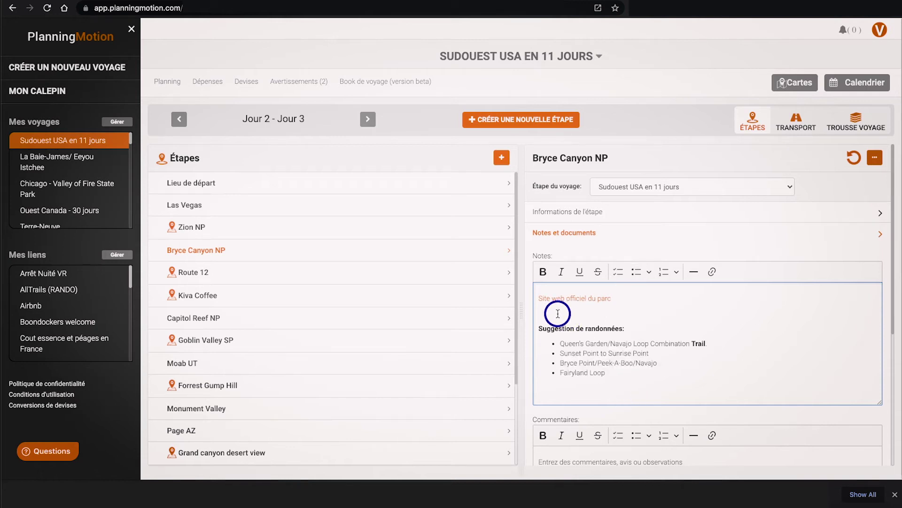
pyautogui.click(694, 274)
pyautogui.click(612, 380)
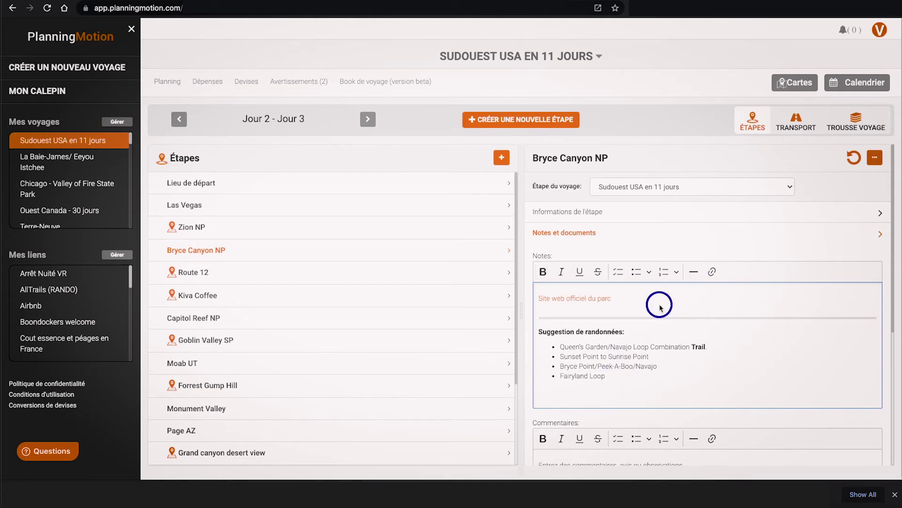
pyautogui.click(695, 274)
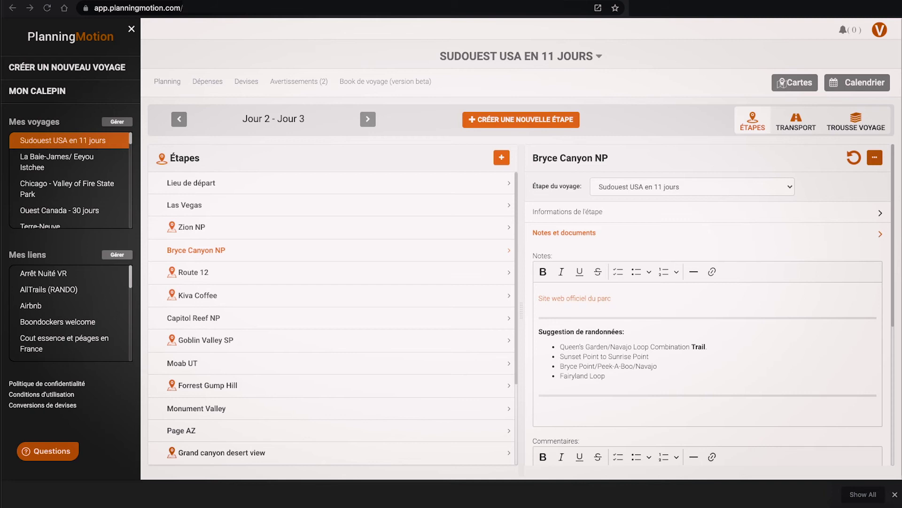
# Add a bold "Vérifier:" heading with French lines on park shuttle dates and times, the weather at 2 333 metres altitude, and nearby restaurants and grocery stores.
pyautogui.click(557, 408)
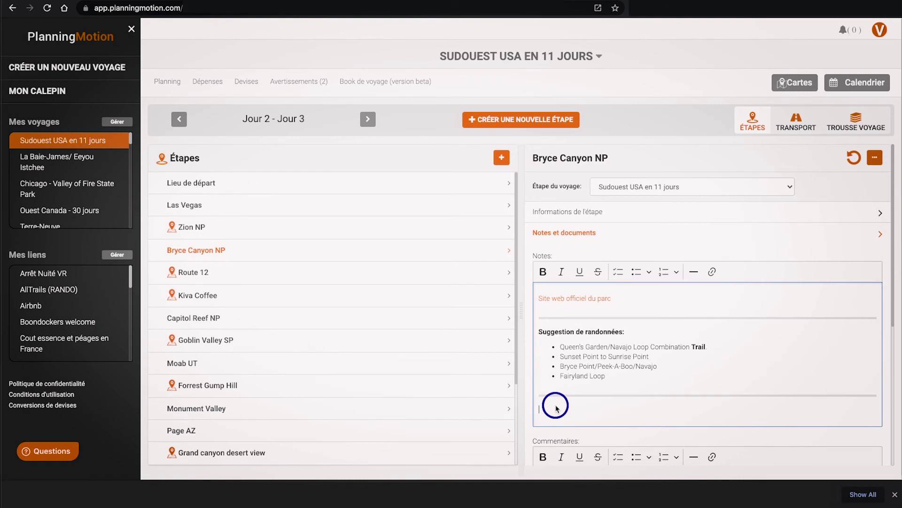
pyautogui.write("Vérifier: Dates et heures des navettes à l'intérieur du parc Vérifier la météo. Le parc est à 2 333 mètres d'altitude. Vérifier les restaurants et épiceries à proximité")
pyautogui.click(569, 379)
pyautogui.moveTo(538, 381); pyautogui.dragTo(535, 381)
pyautogui.click(545, 272)
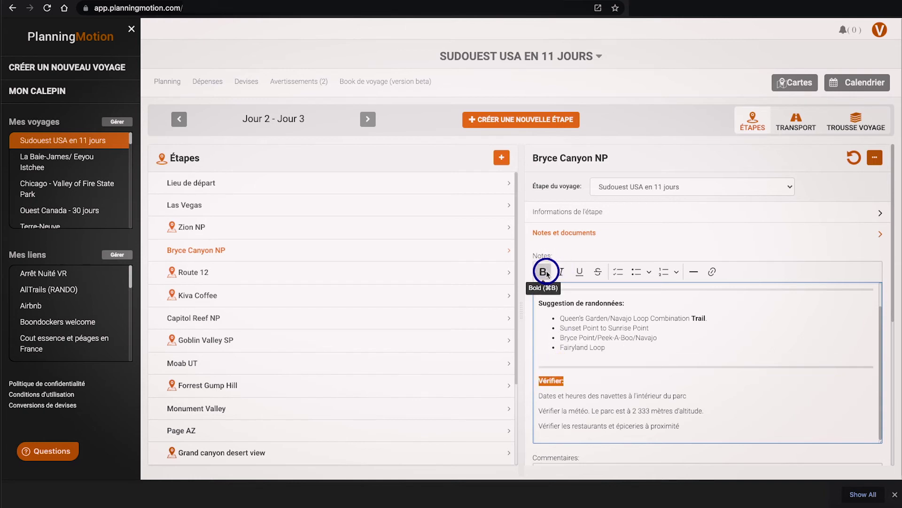
# Turn the three lines under "Vérifier:" into a to-do list with checkboxes.
pyautogui.click(539, 397)
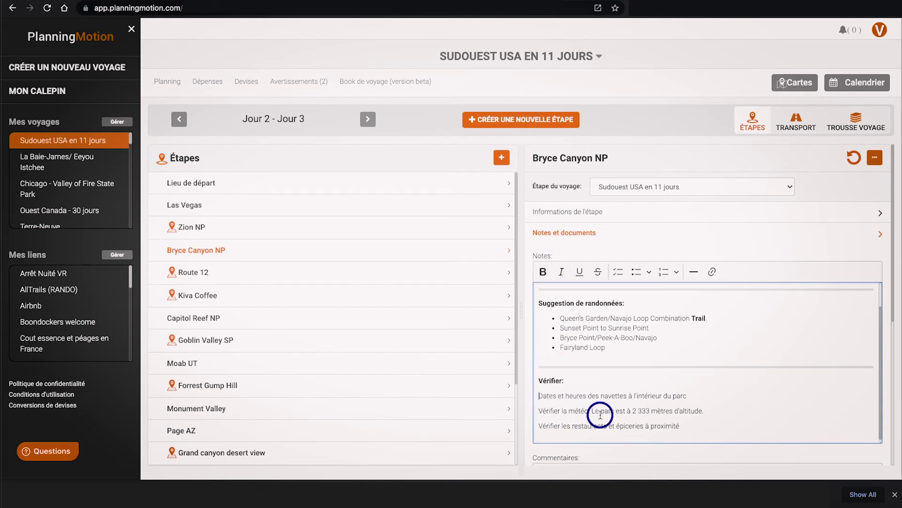
pyautogui.keyDown('shift'); pyautogui.click(685, 426); pyautogui.keyUp('shift')
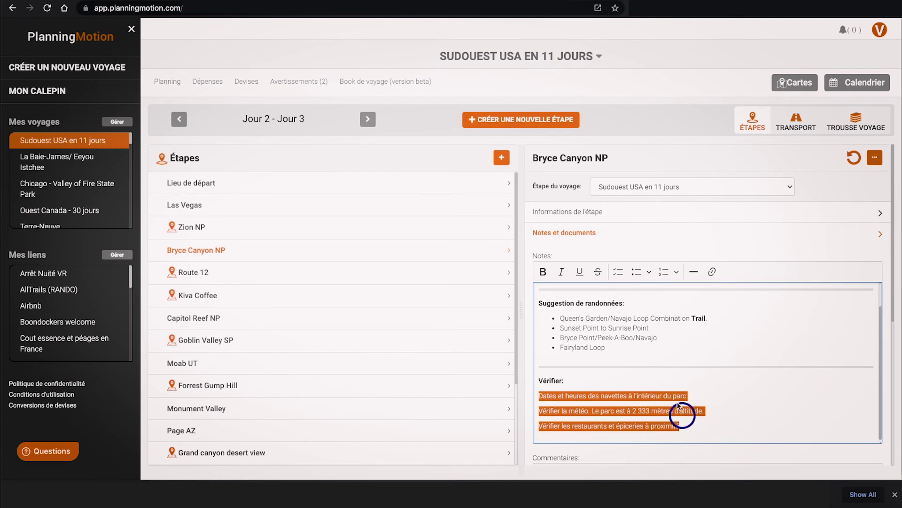
pyautogui.click(617, 271)
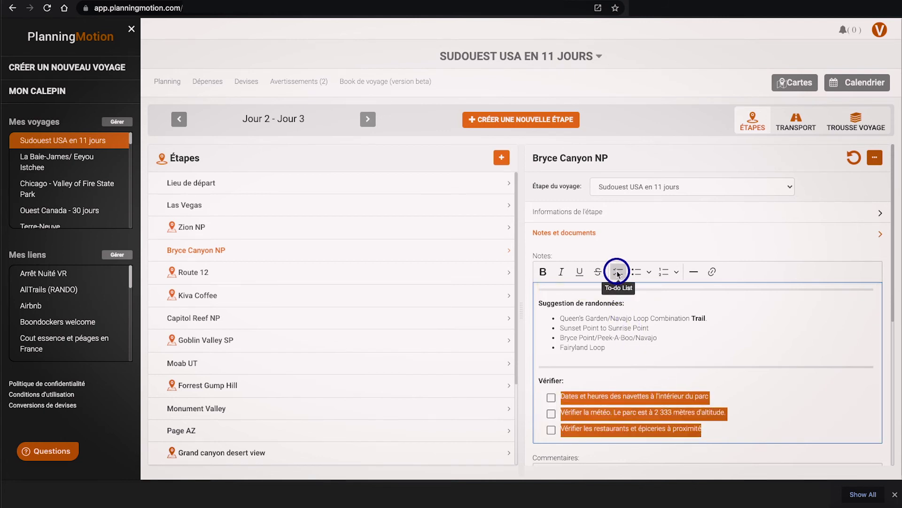
pyautogui.click(762, 403)
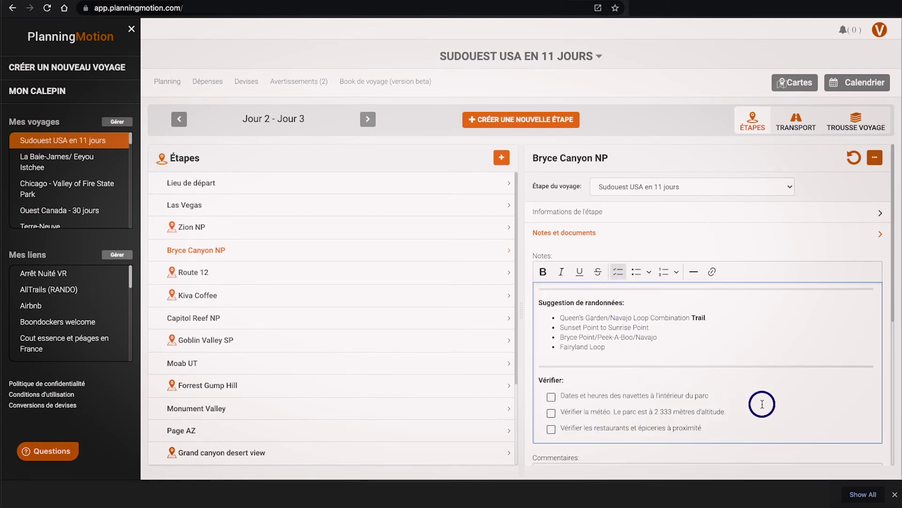
pyautogui.scroll(-1, 762, 404)
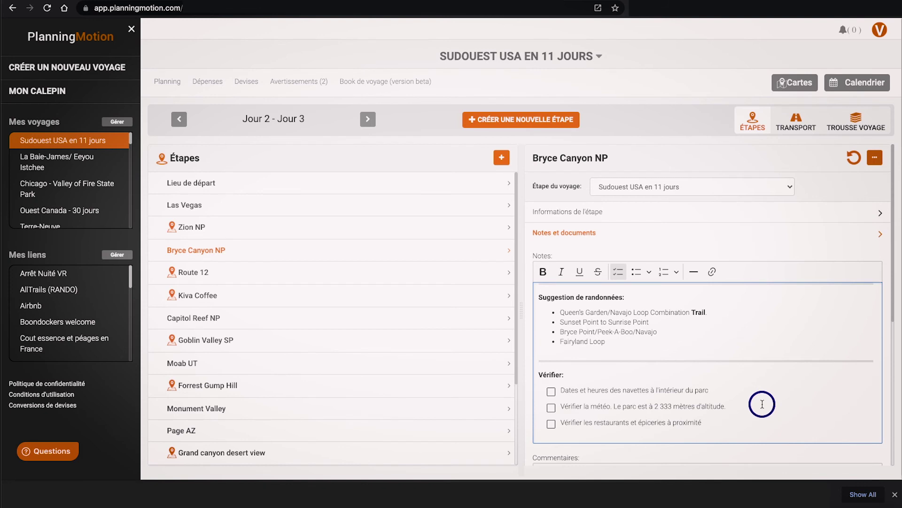